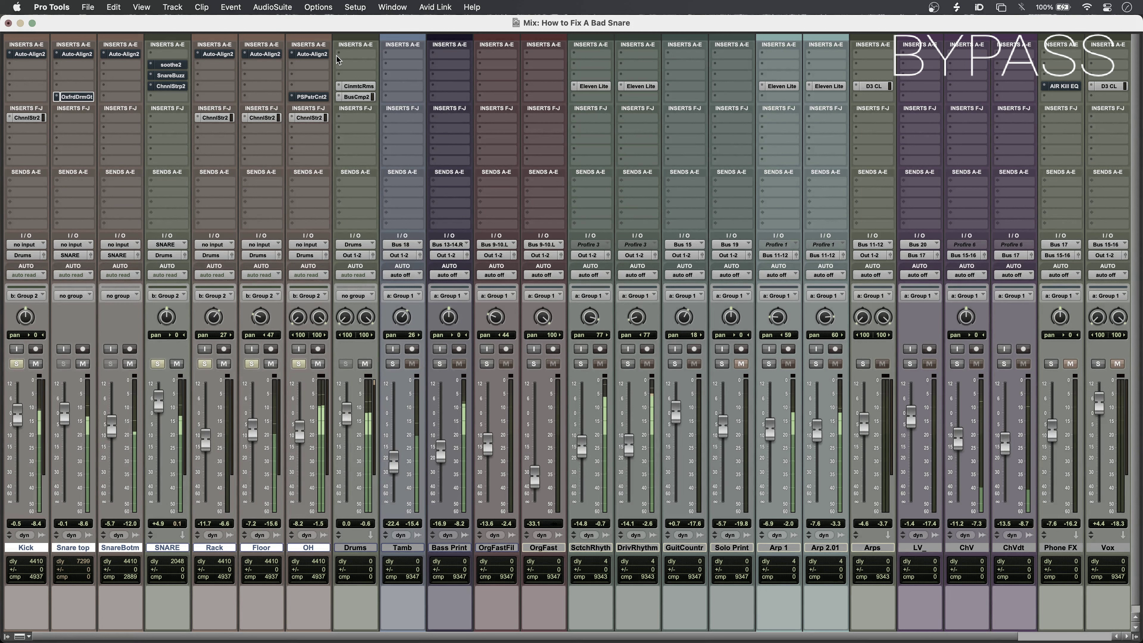
- Compare the soloed drum tracks with their snare-fixing inserts active and bypassed, leaving the inserts active
key("shift+2")
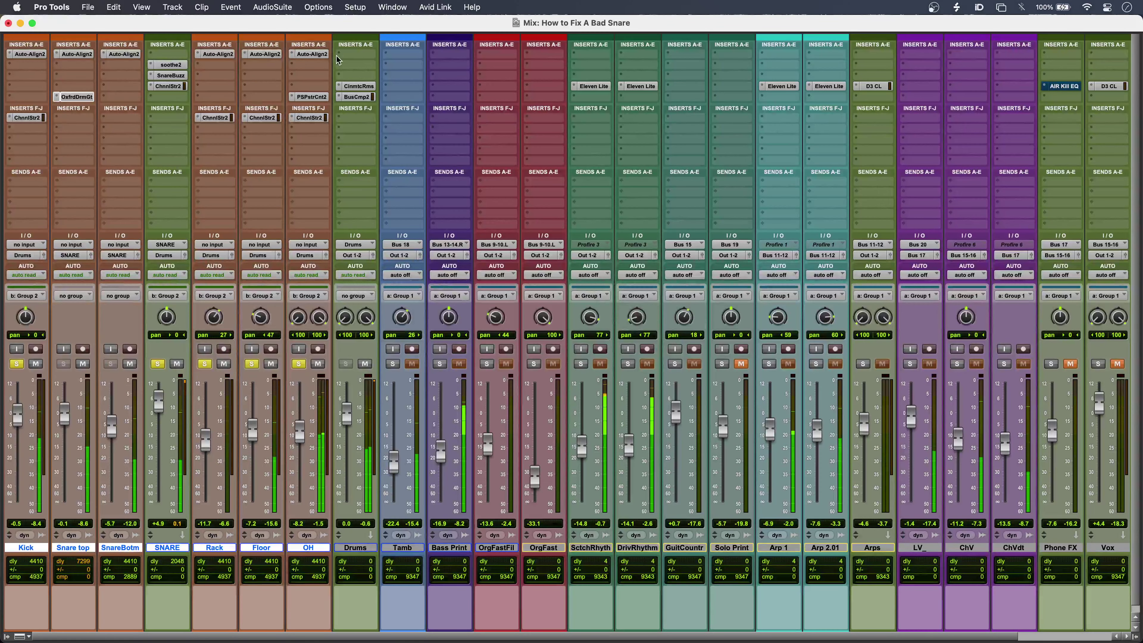
key("shift+2")
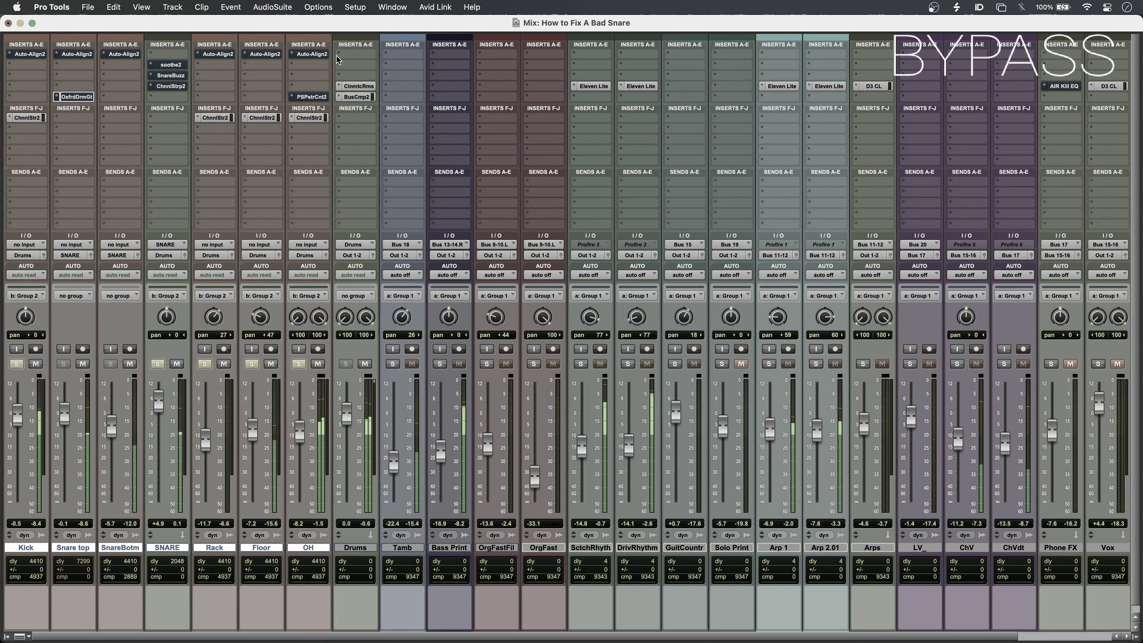
key("shift+2")
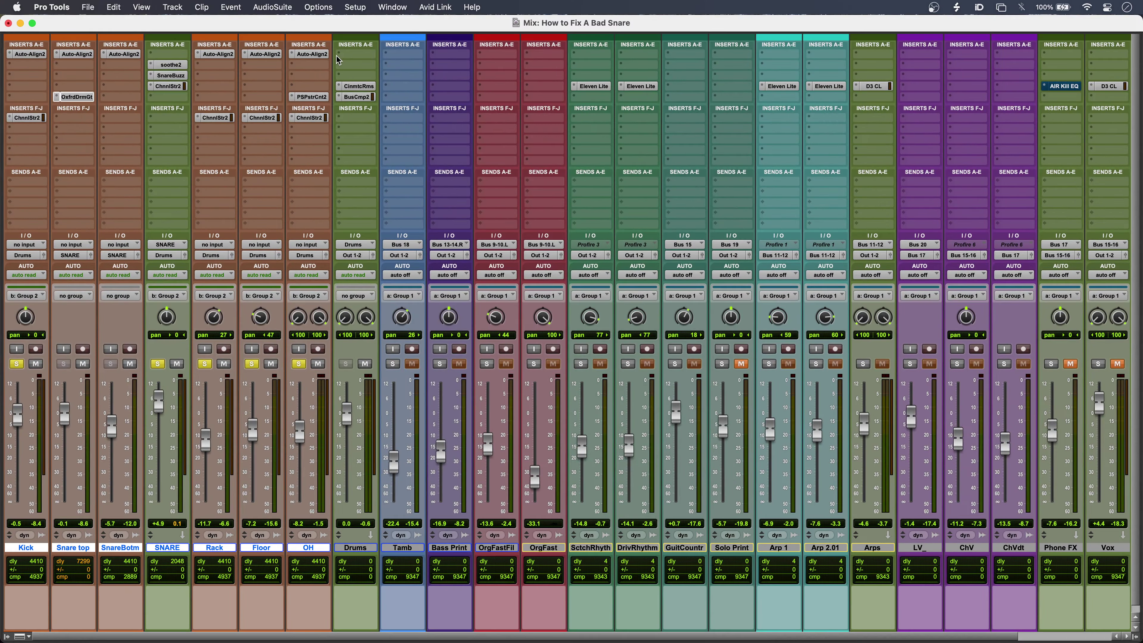
- Open Auto-Align 2 on the OH track and compare the drum playback with the alignment bypassed and enabled
left_click(309, 54)
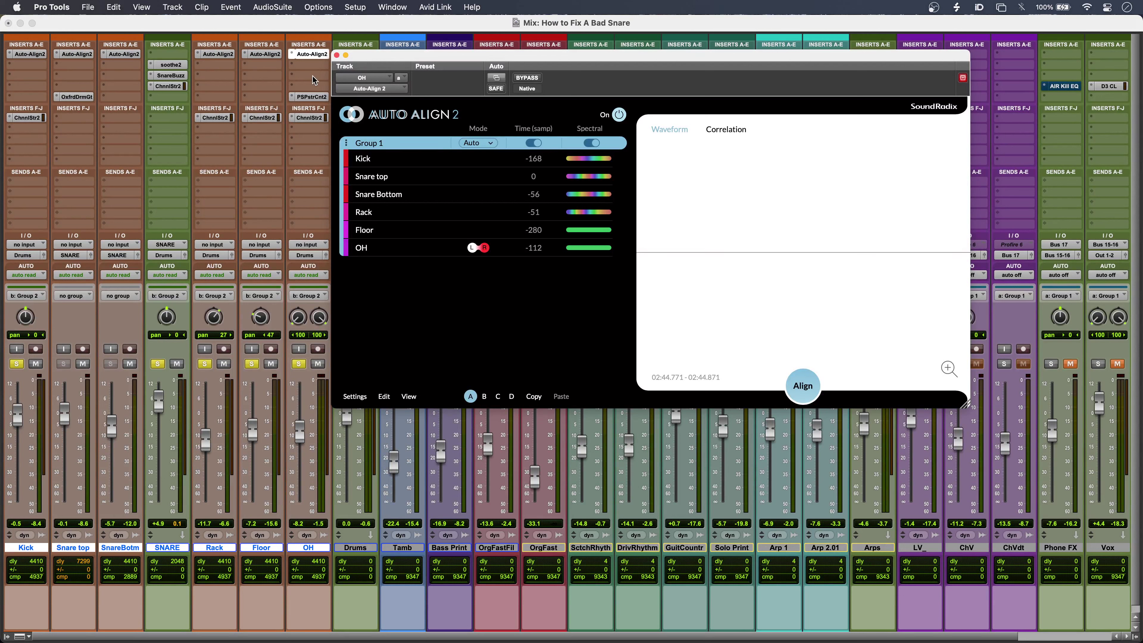
key("space")
left_click(303, 55, "super")
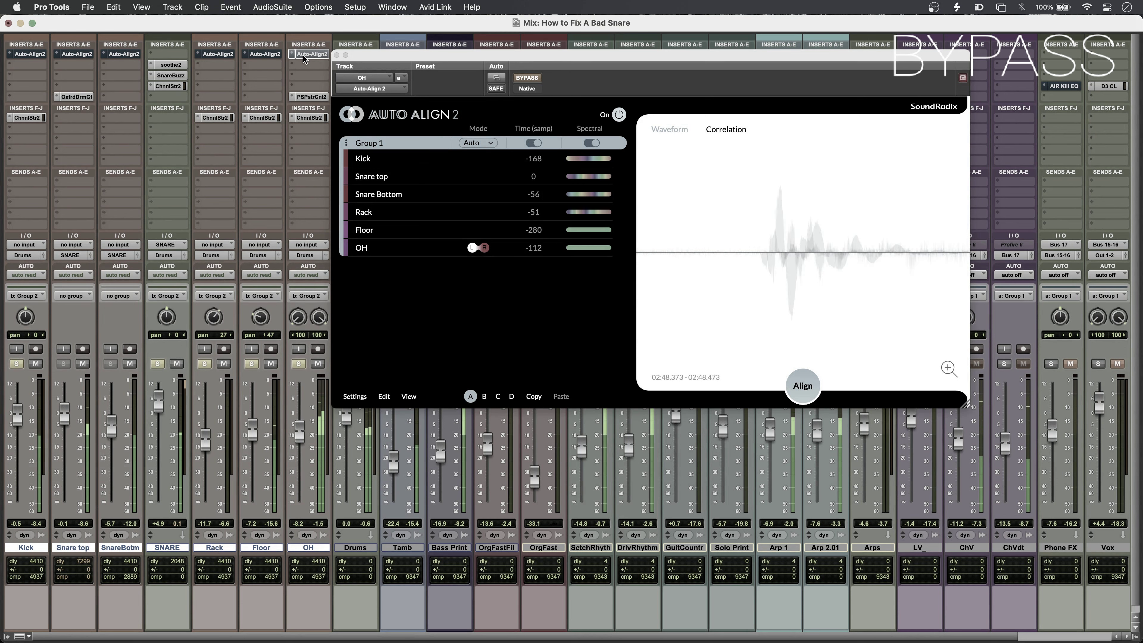
left_click(302, 55, "super")
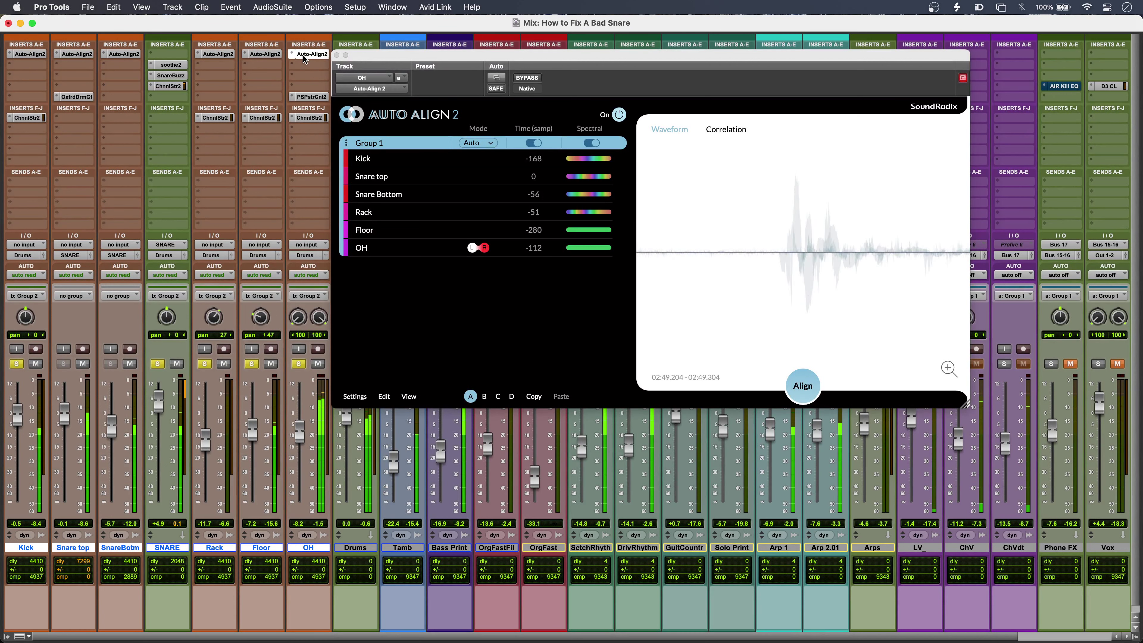
key("space")
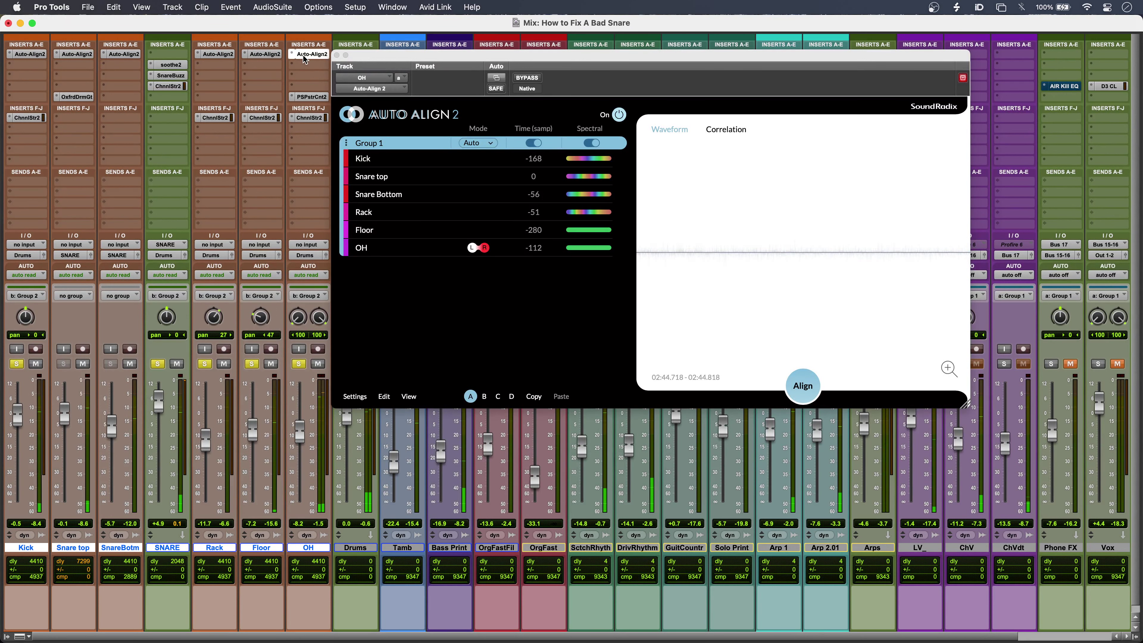
- Open soothe2 on the SNARE track and raise its depth to 18.0
left_click(170, 65)
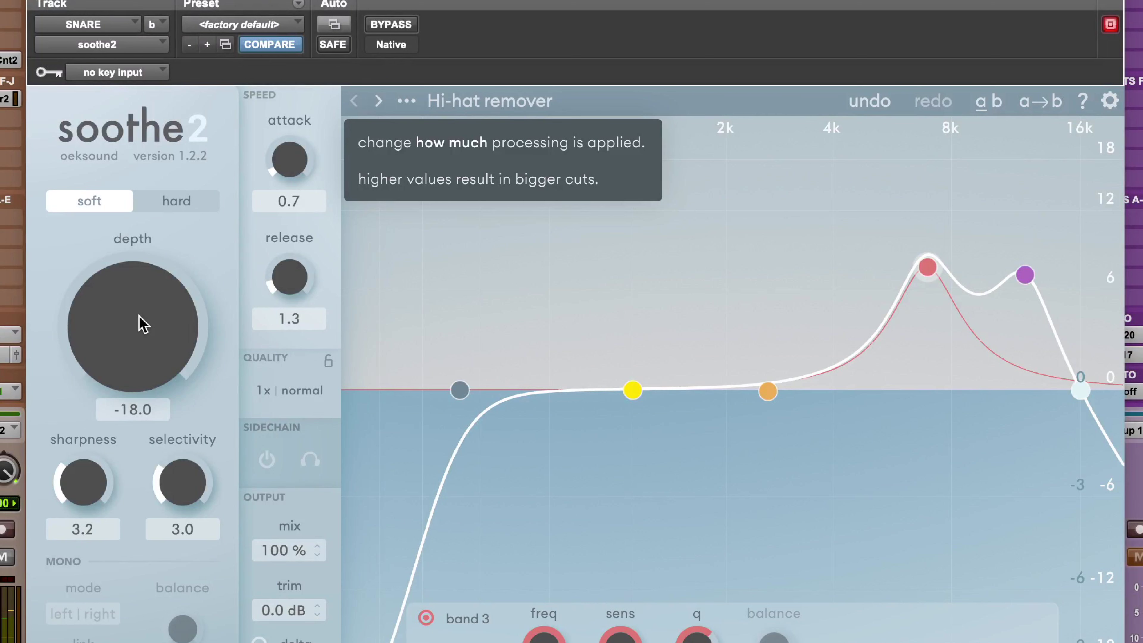
scroll(143, 324, "up", 15)
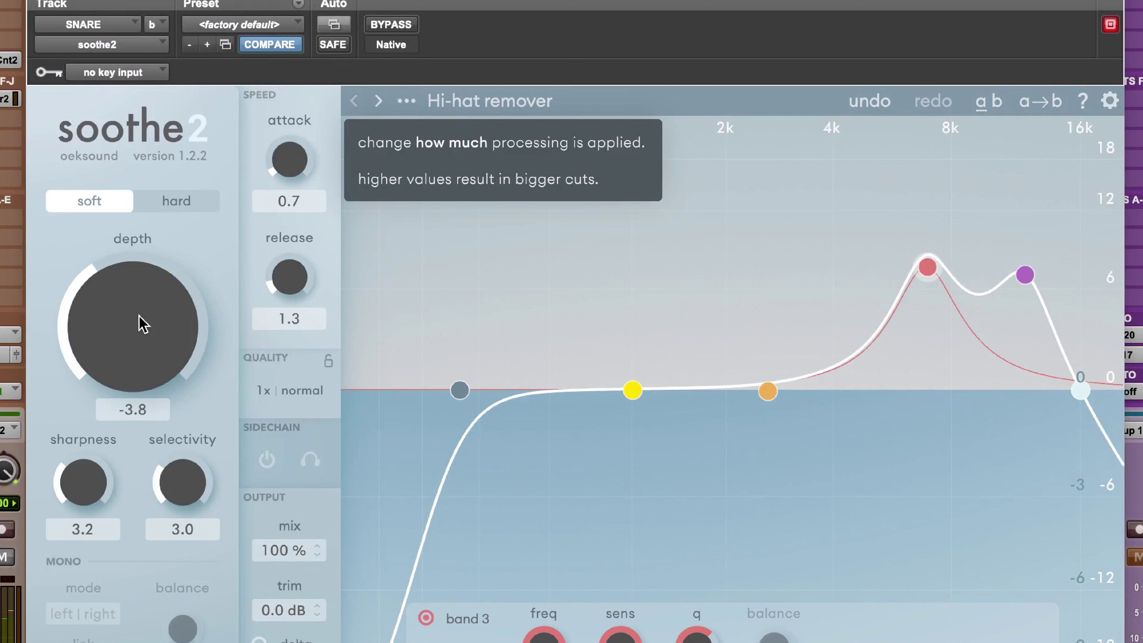
scroll(143, 324, "up", 12)
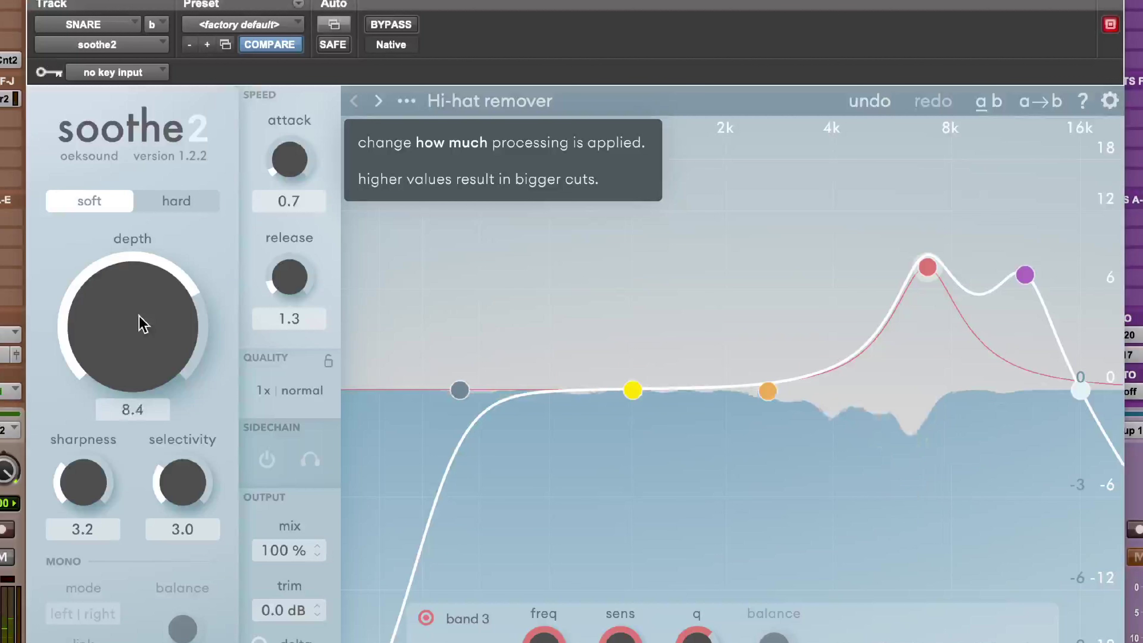
scroll(143, 324, "up", 5)
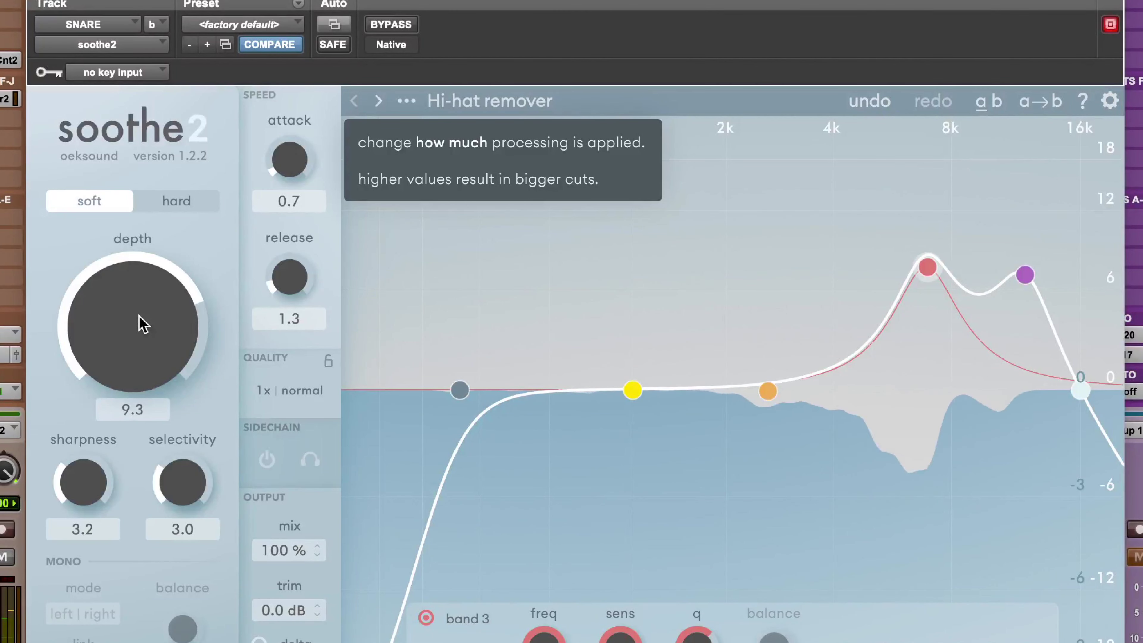
scroll(143, 324, "up", 9)
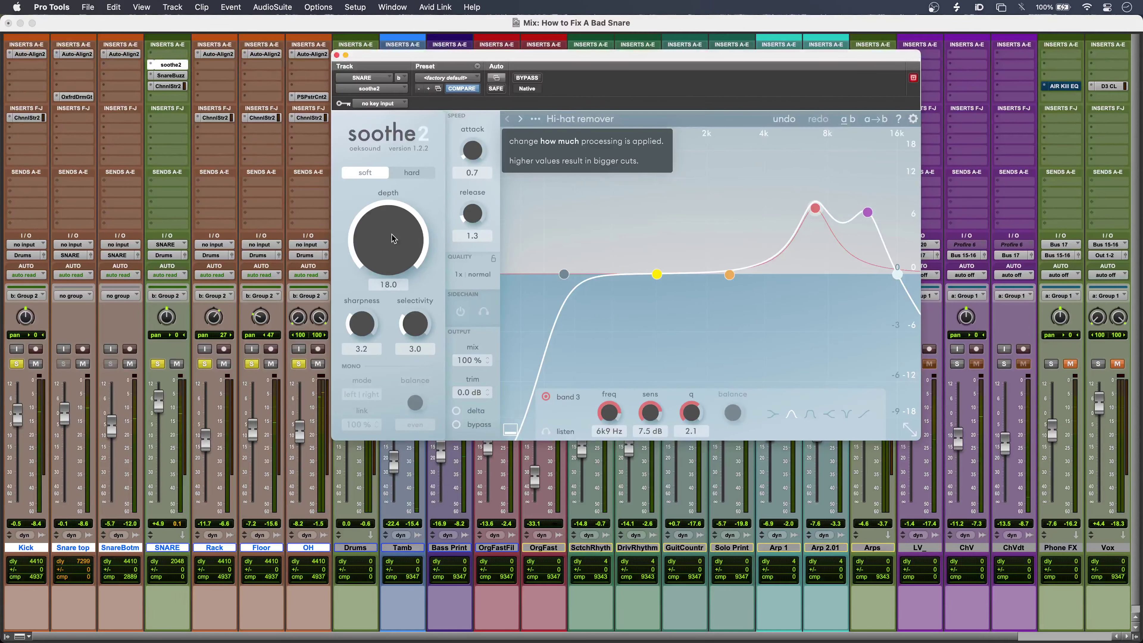
- Open SnareBuzz on the SNARE track, raise the snare tightness to 100%, and back it off again
left_click(170, 75)
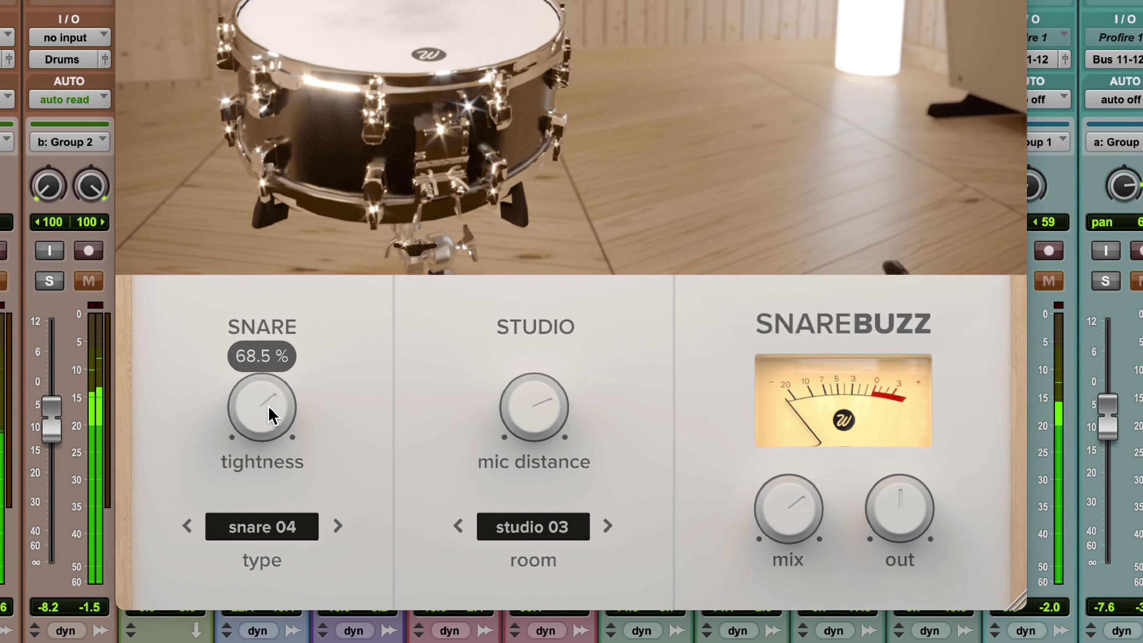
left_click_drag(269, 407, 269, 362)
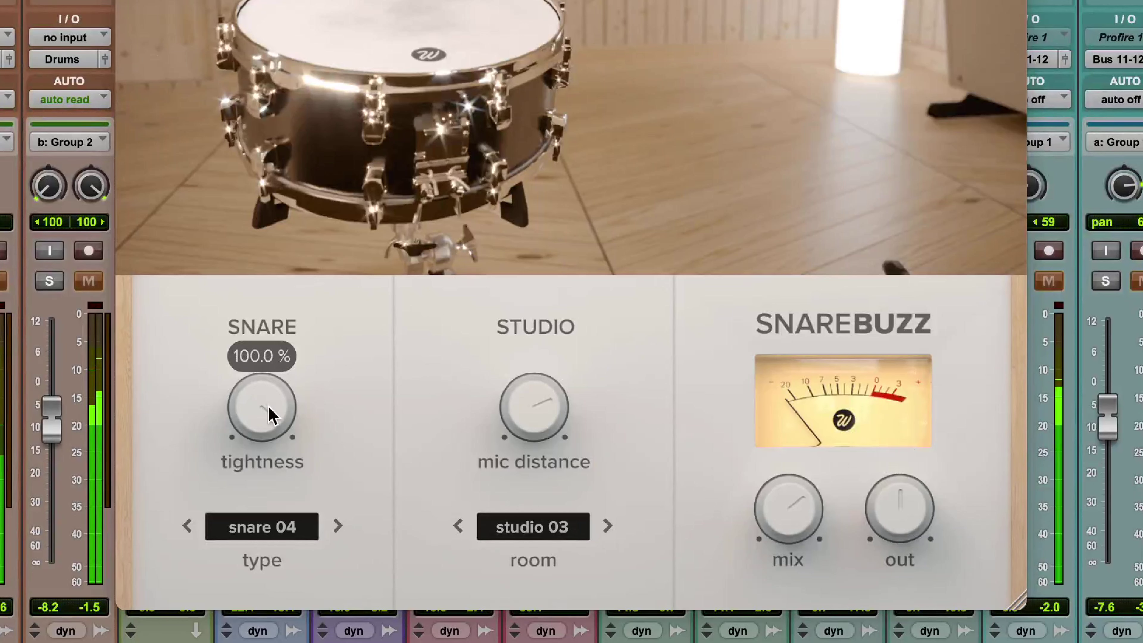
left_click_drag(269, 407, 269, 408)
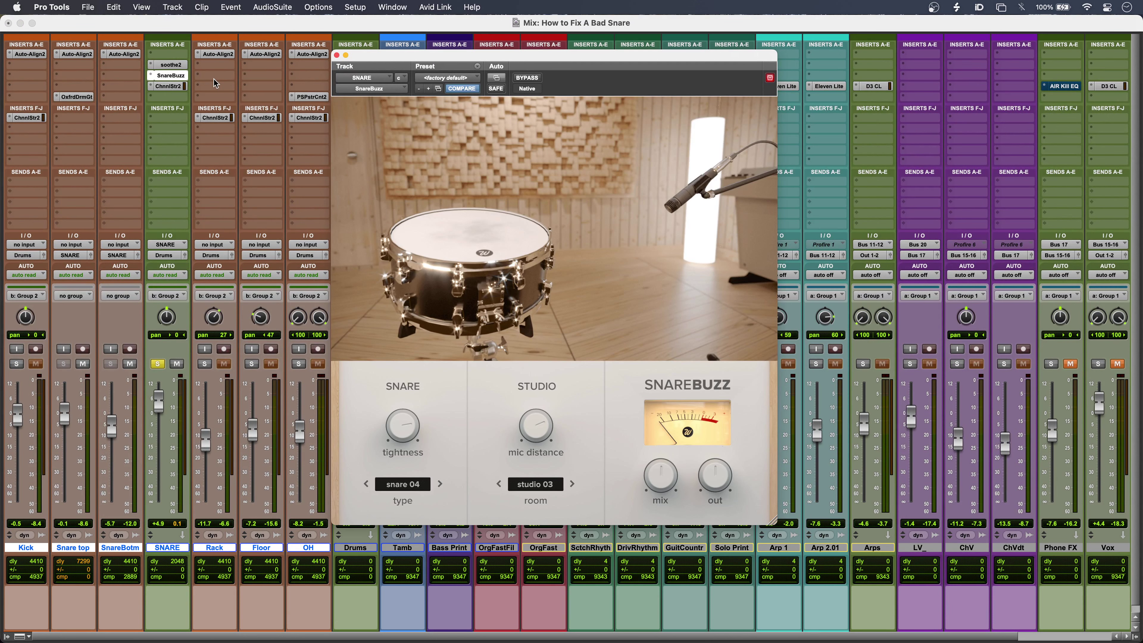
- Open Channel Strip 2 on the SNARE track, flatten the LF gain for comparison, and boost it again
left_click(168, 86)
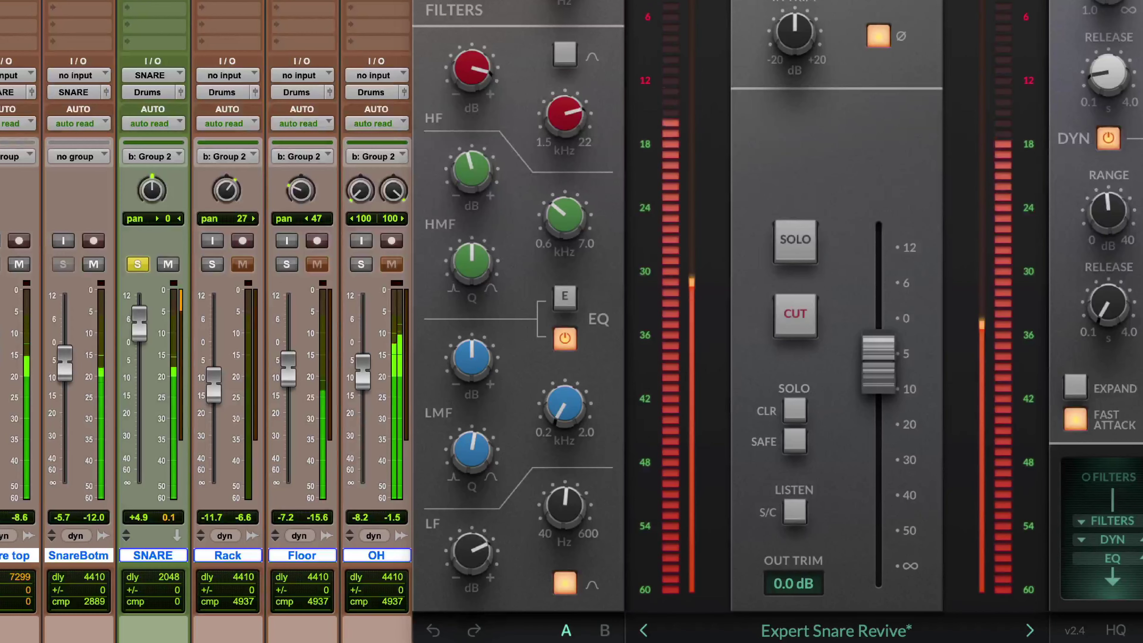
mouse_move(471, 553)
left_mouse_down()
mouse_move(472, 491)
mouse_move(472, 553)
left_mouse_up()
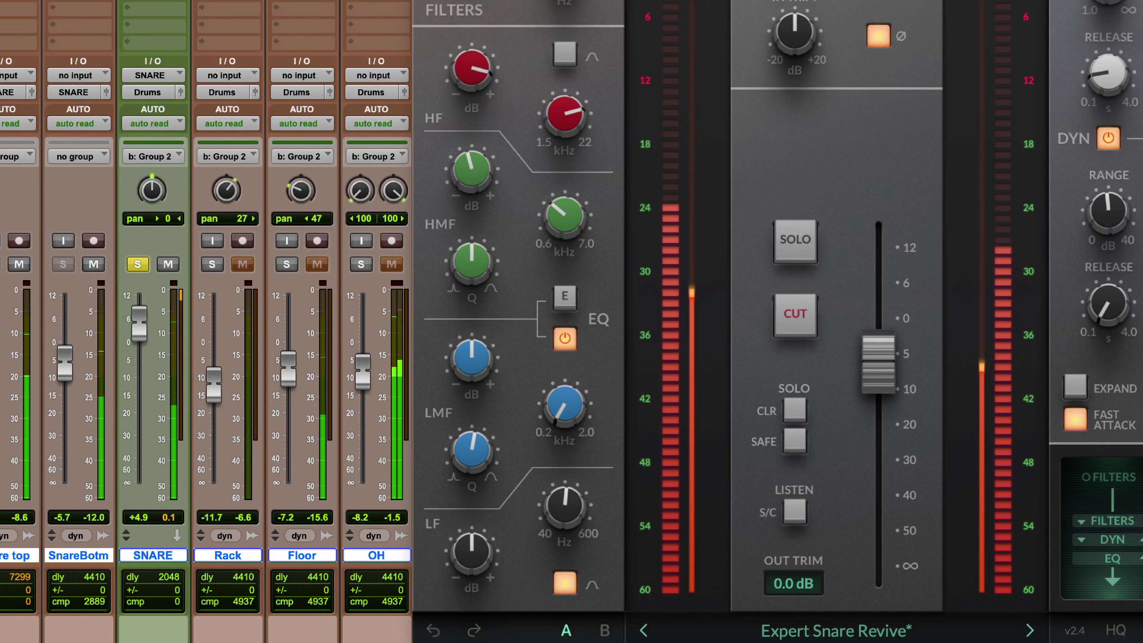
left_click_drag(472, 553, 471, 518)
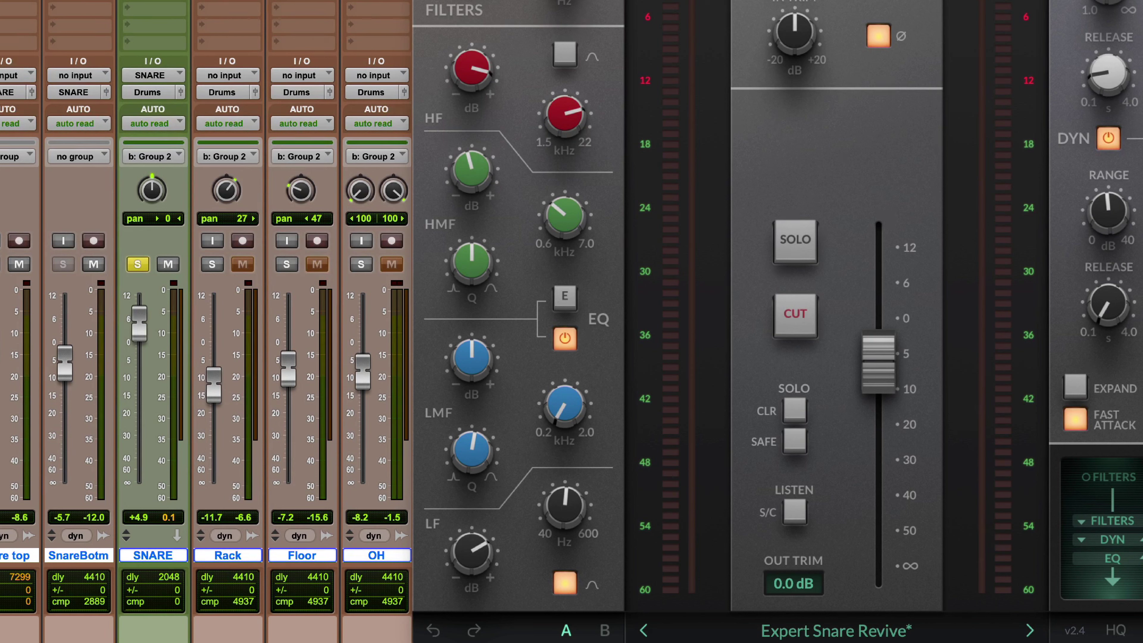
- Adjust the HF gain in the snare's Channel Strip 2 while auditioning the playback
key("space")
mouse_move(472, 69)
left_mouse_down()
mouse_move(471, 112)
mouse_move(472, 68)
left_mouse_up()
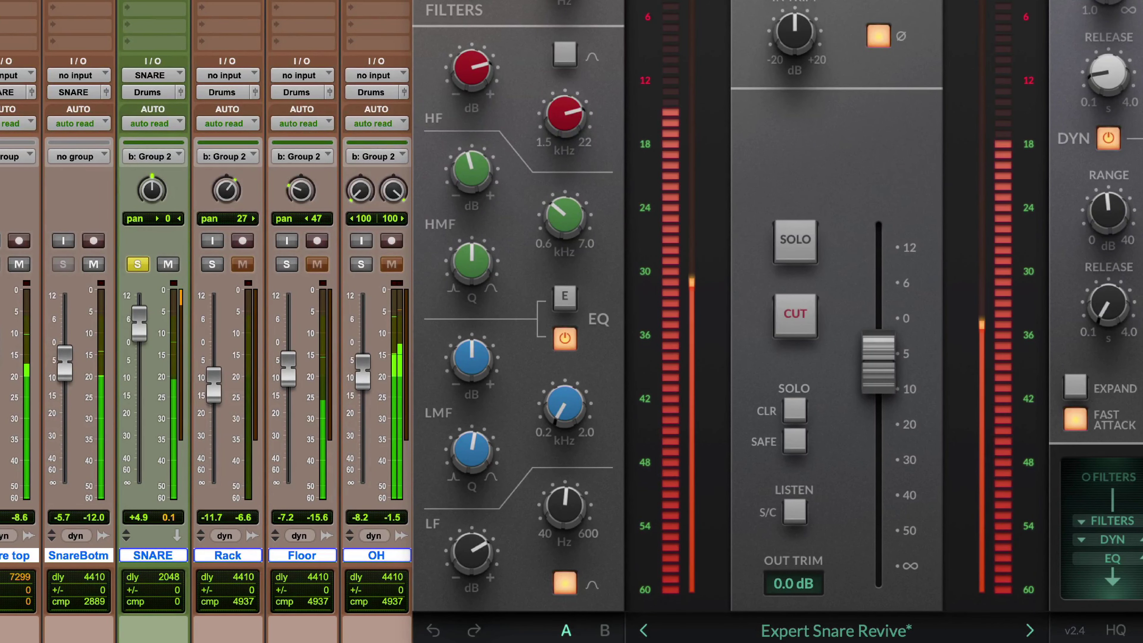
mouse_move(471, 69)
left_mouse_down()
mouse_move(472, 167)
mouse_move(471, 69)
left_mouse_up()
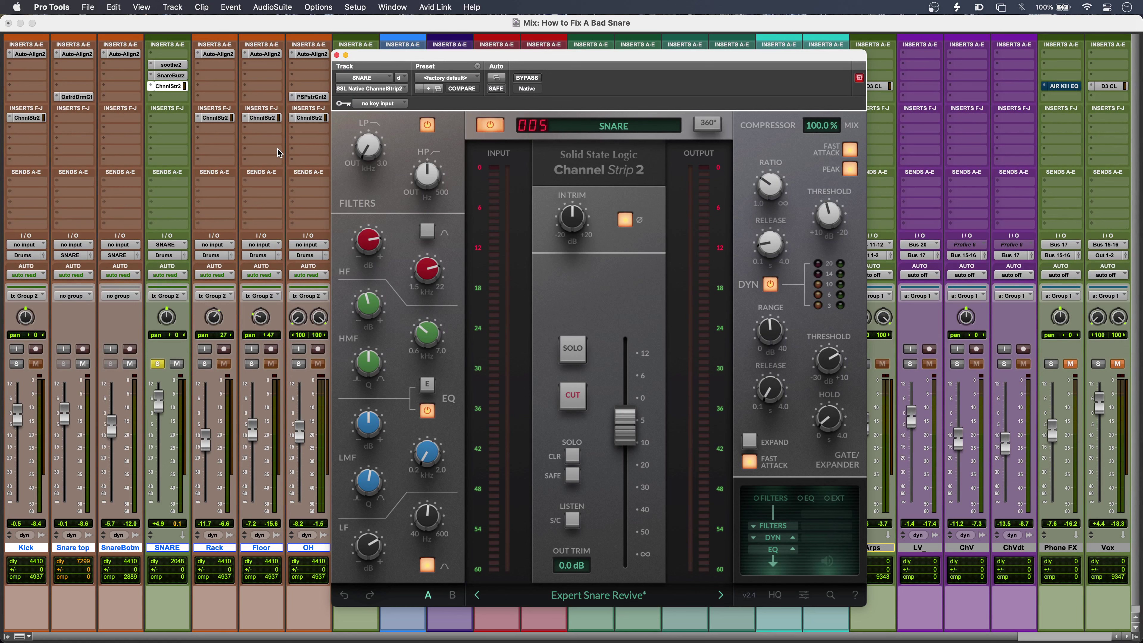
key("space")
- Open PSP stereoController2 on the OH track, audition Center panned left and right during playback, and reset Center to C
left_click(309, 97)
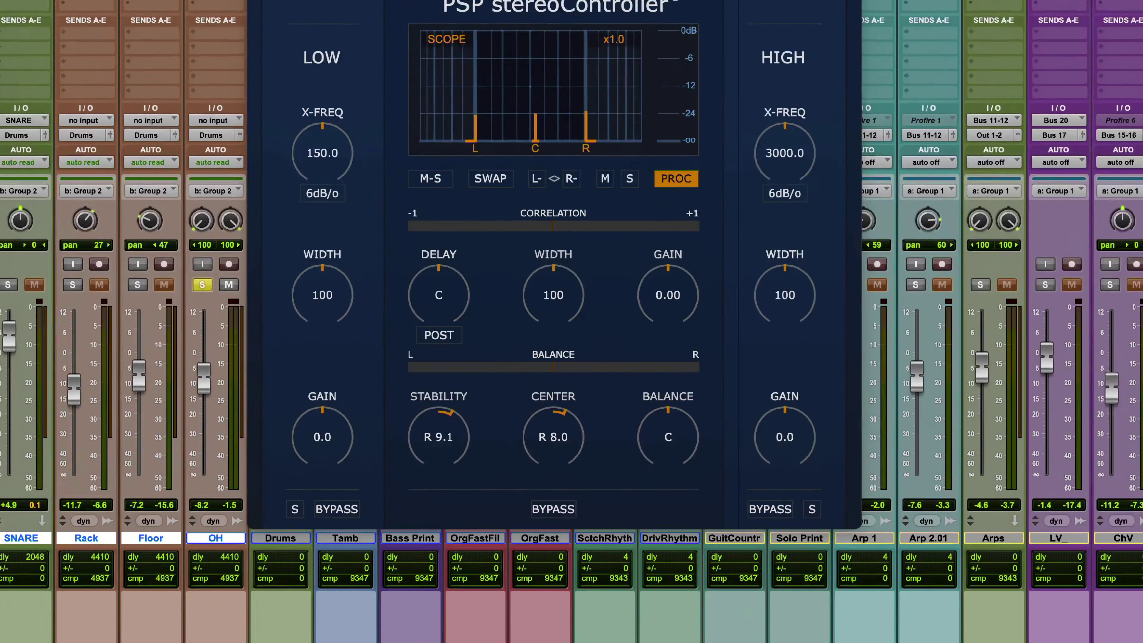
key("space")
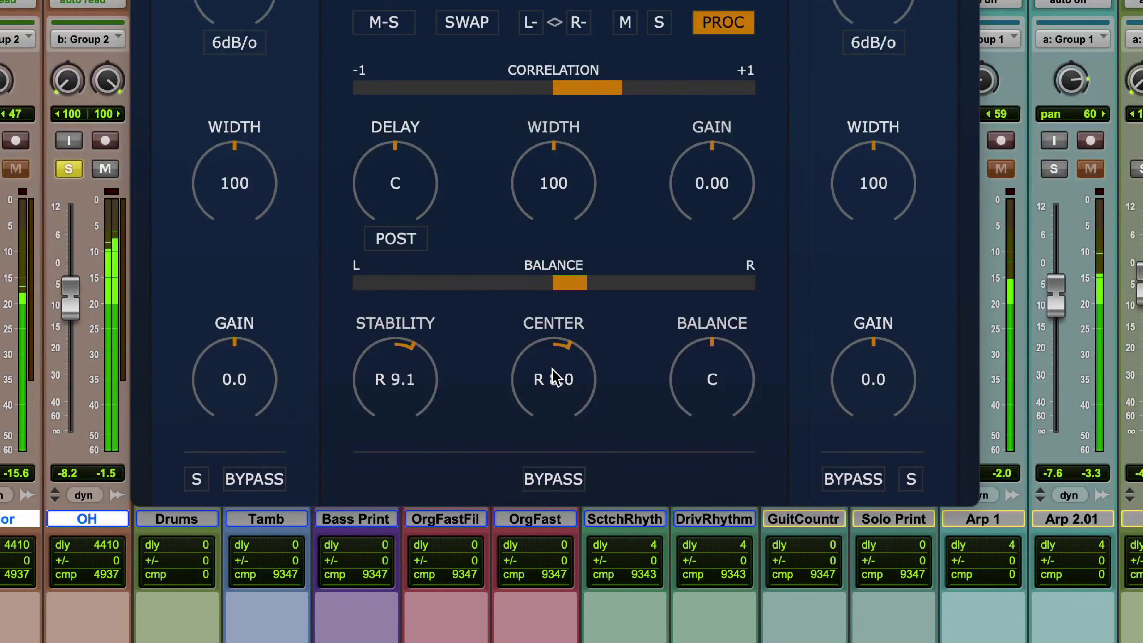
scroll(553, 369, "down", 5)
scroll(553, 375, "down", 5)
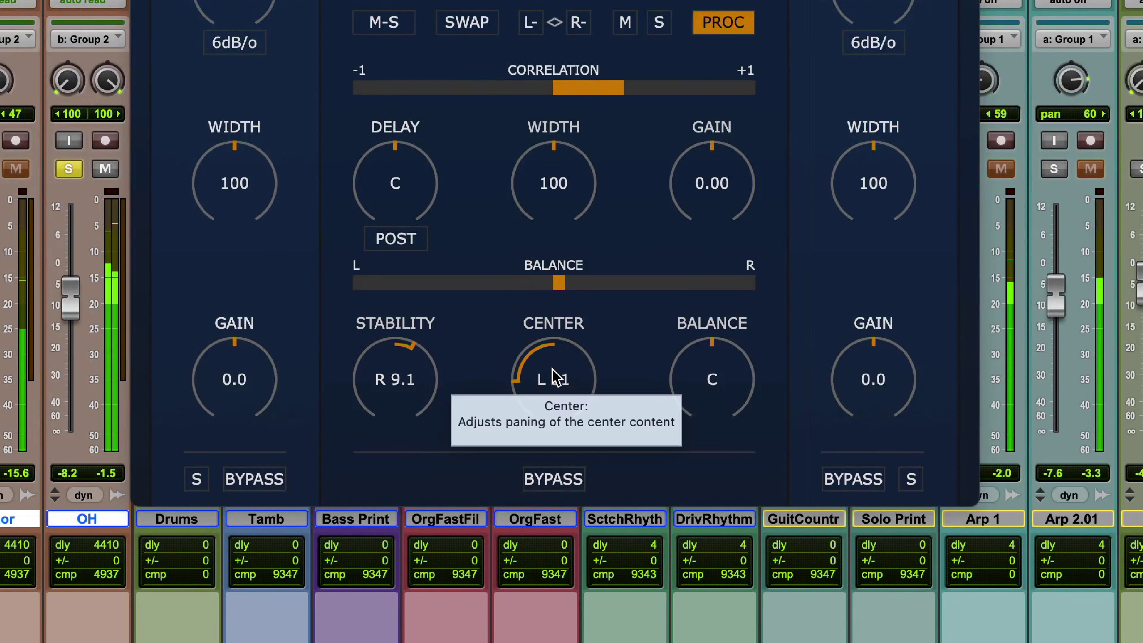
scroll(553, 369, "up", 10)
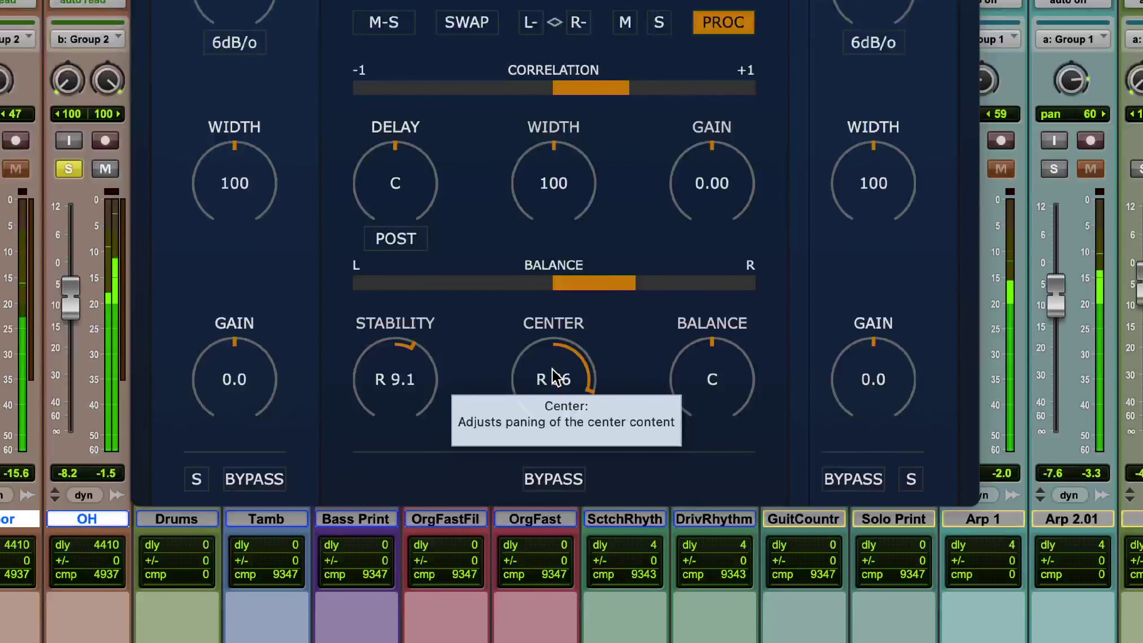
key("space")
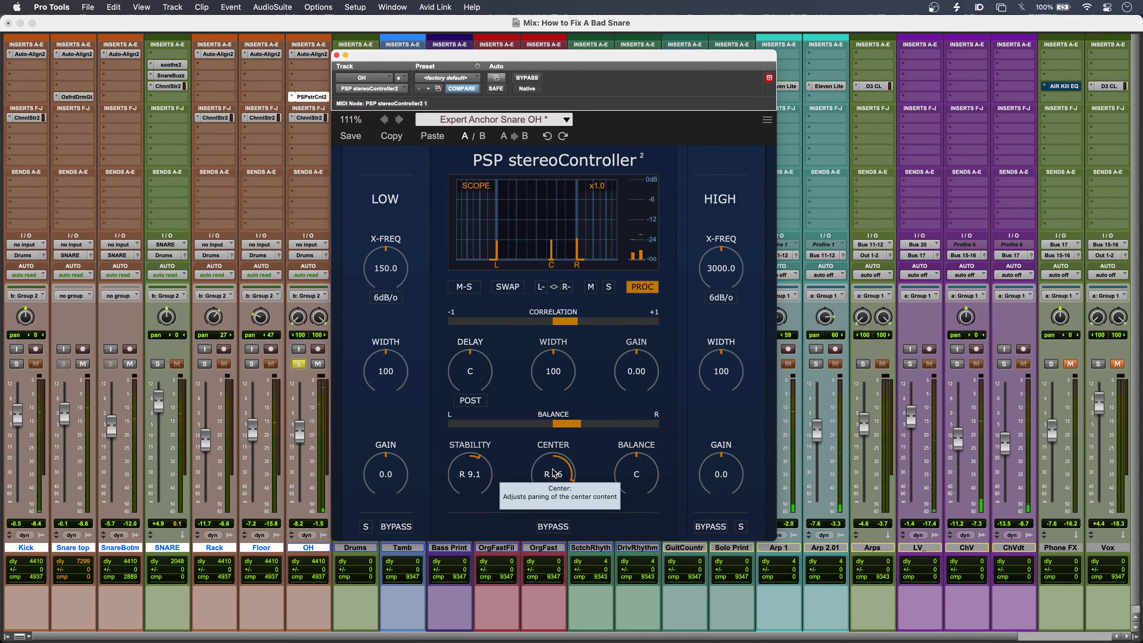
left_click(554, 435, "alt")
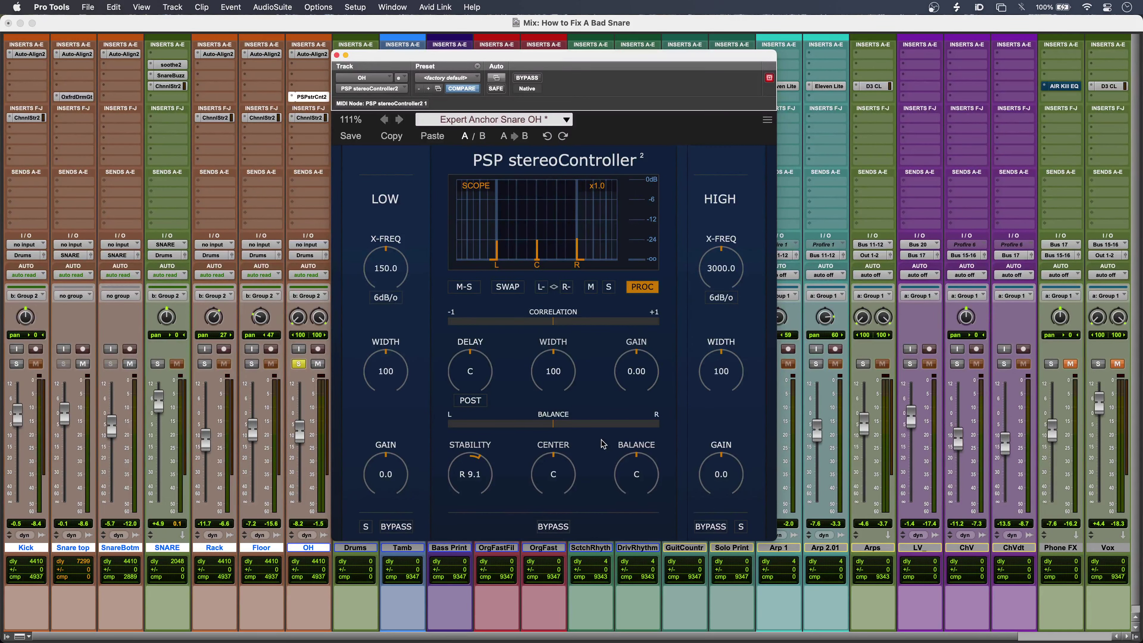
- Play the full mix without solos and compare it with the drum inserts bypassed and active, leaving them active
key("space")
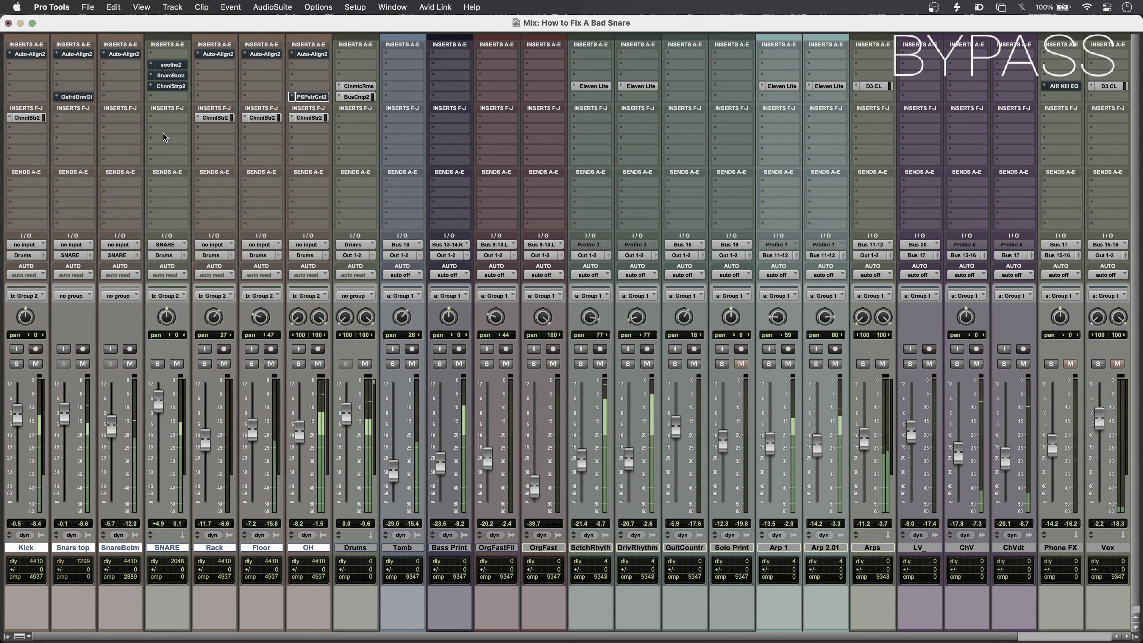
key("shift+2")
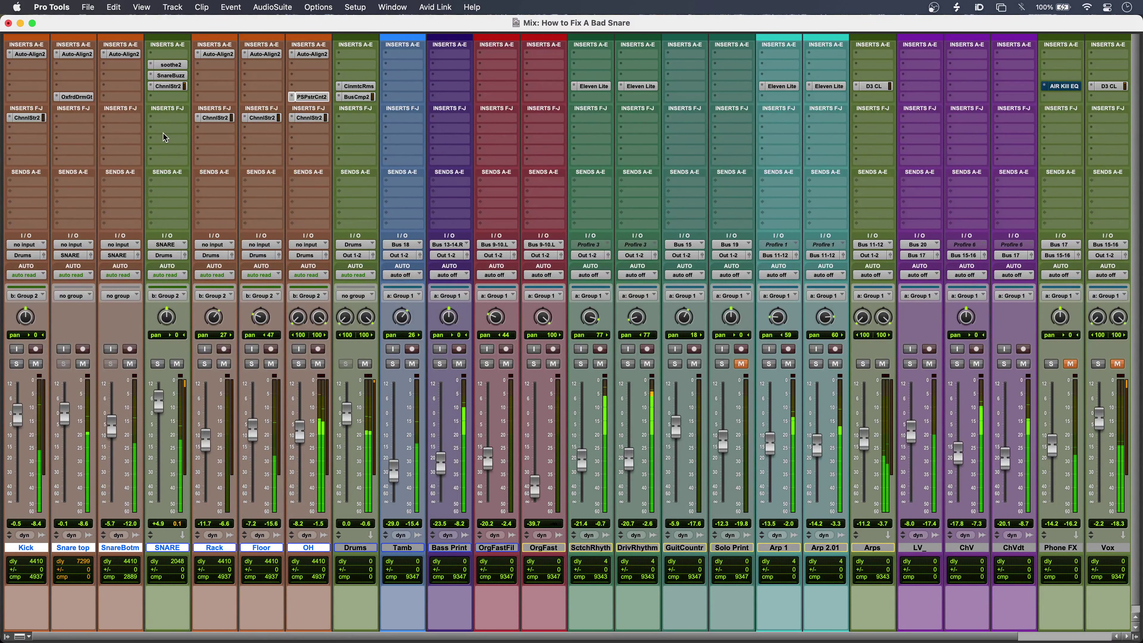
key("shift+2")
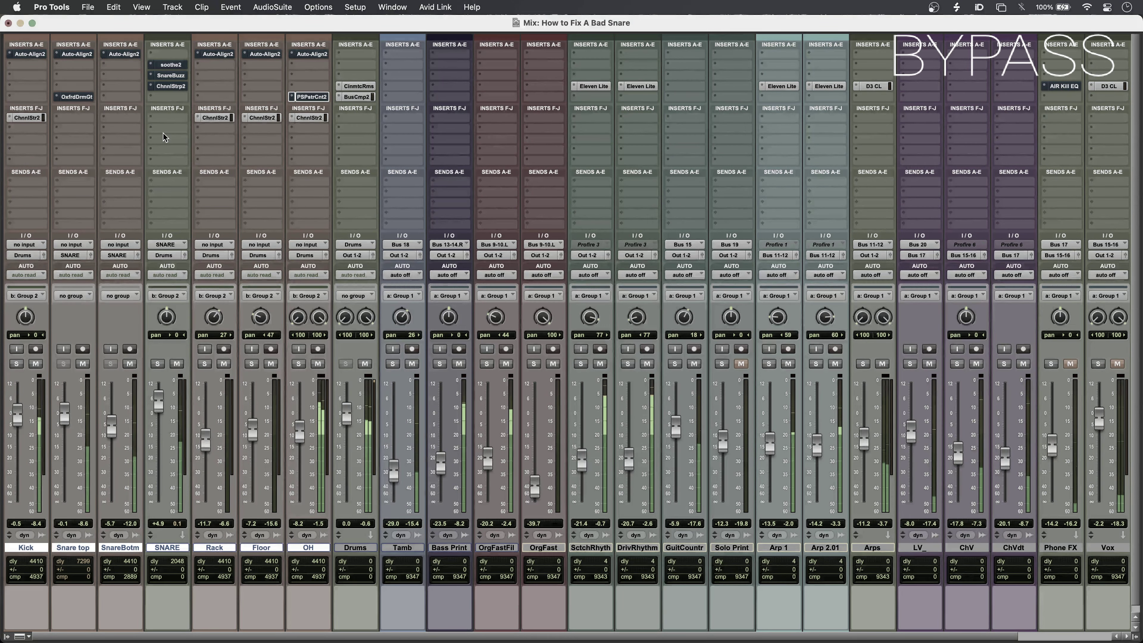
key("shift+2")
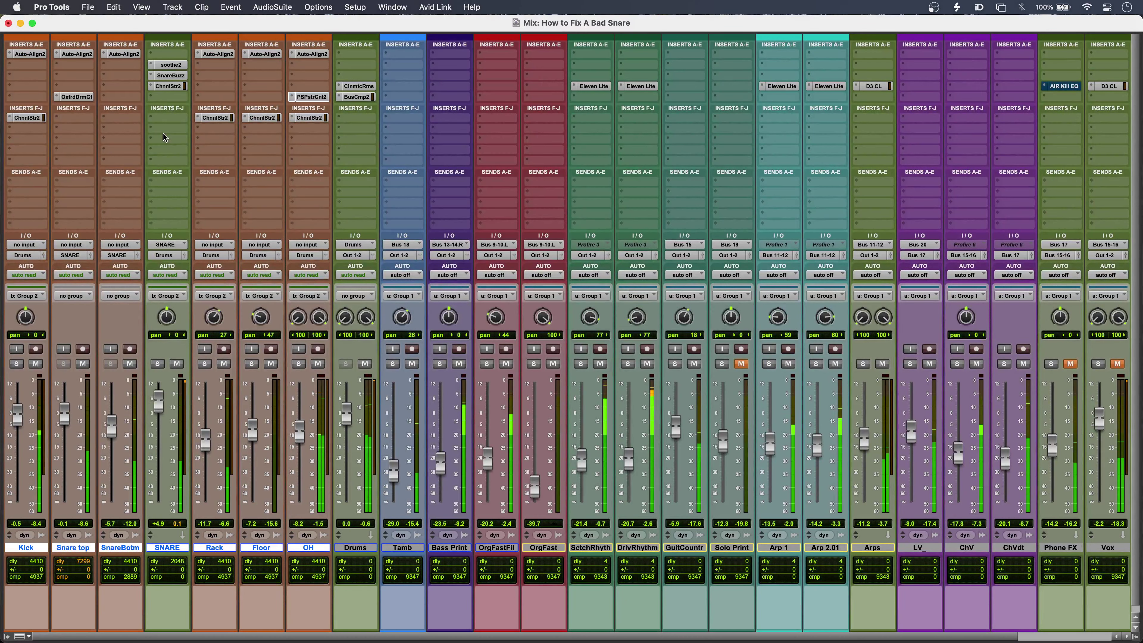